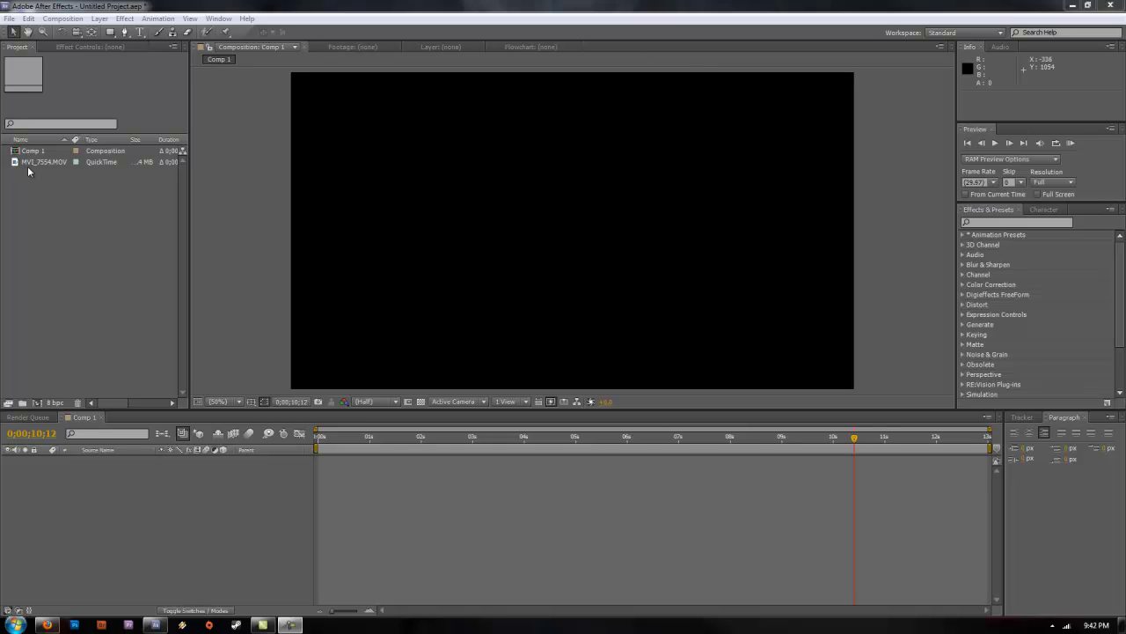
# Place MVI_7554.MOV in the Comp 1 timeline with the playhead back at 0:00.
pyautogui.moveTo(19, 166); pyautogui.dragTo(117, 498)
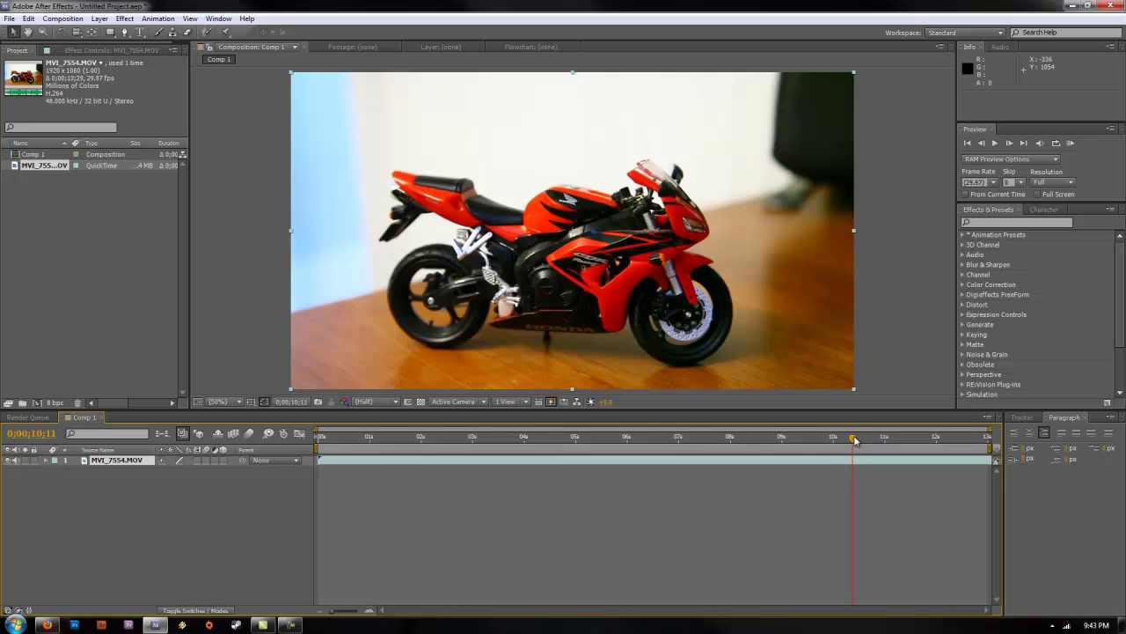
pyautogui.moveTo(855, 438); pyautogui.dragTo(283, 467)
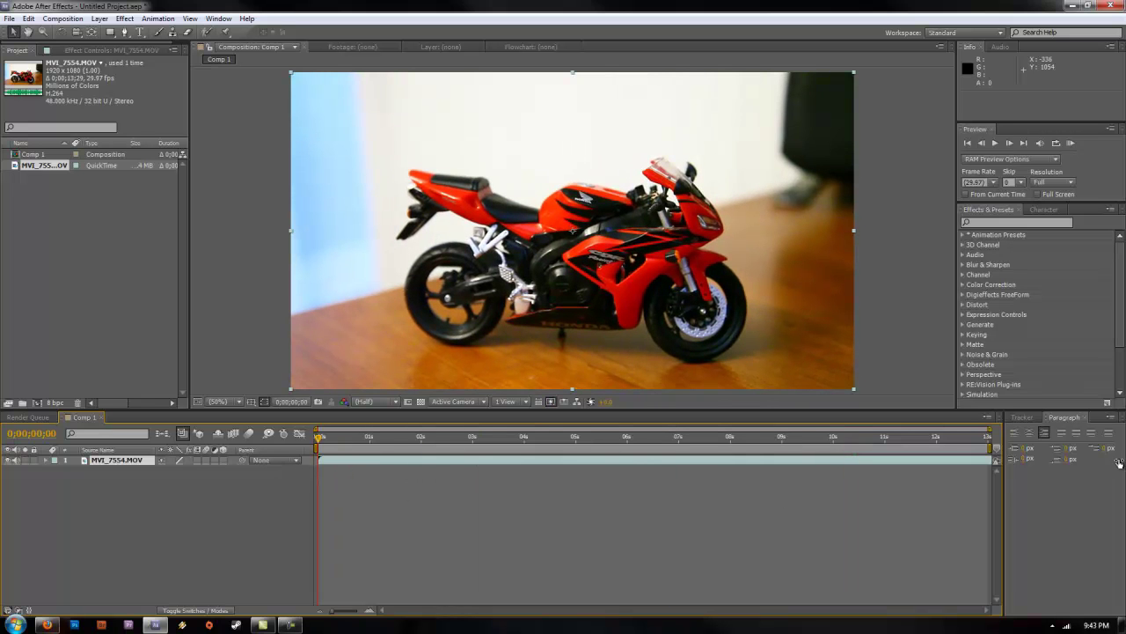
# Add a Null 1 layer and start Track Motion on the MVI_7554.MOV layer.
pyautogui.rightClick(110, 510)
pyautogui.moveTo(189, 396)
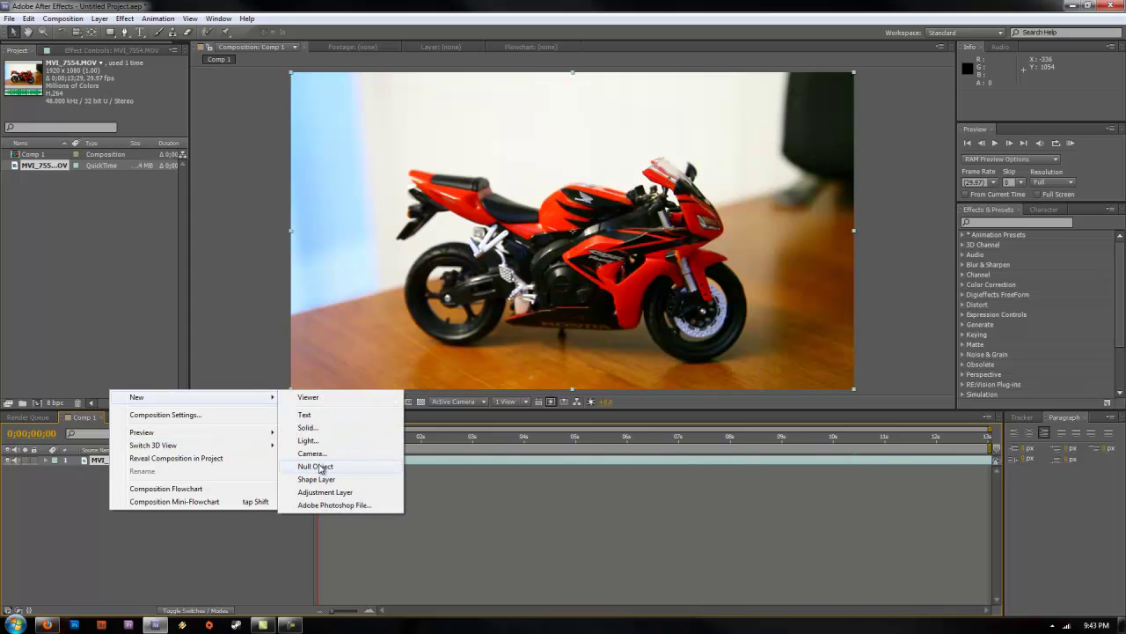
pyautogui.click(320, 468)
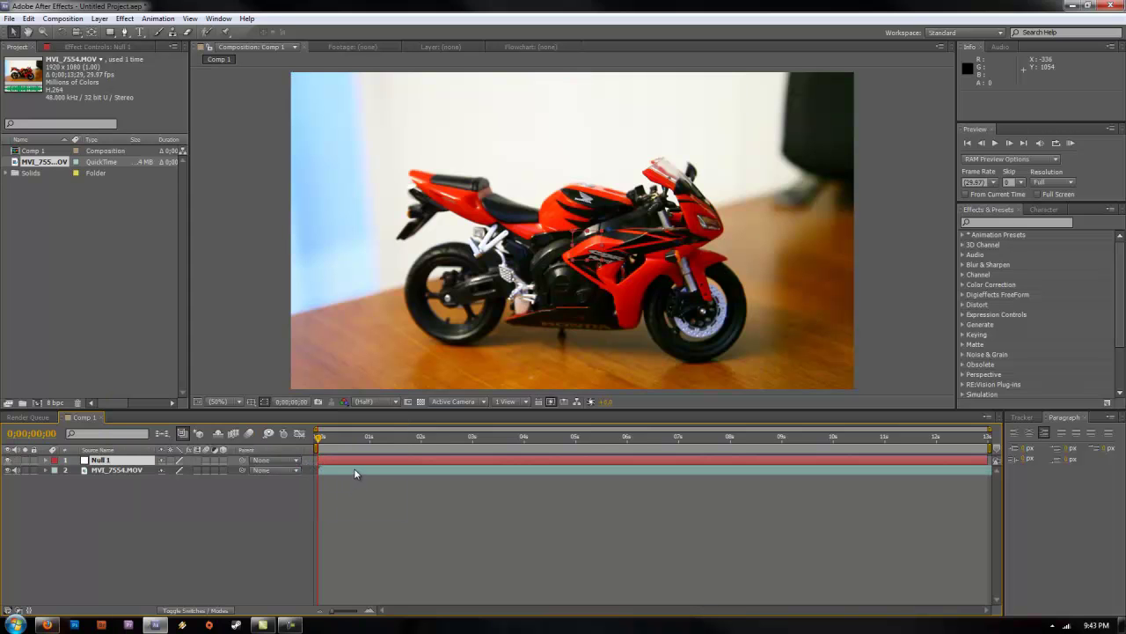
pyautogui.click(354, 469)
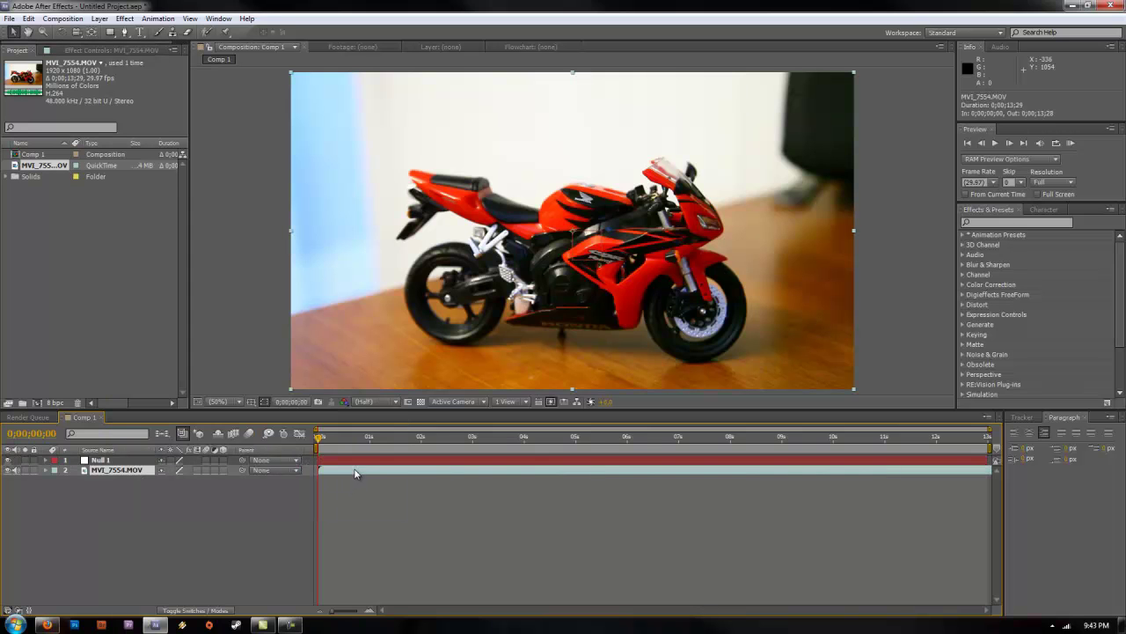
pyautogui.click(1022, 419)
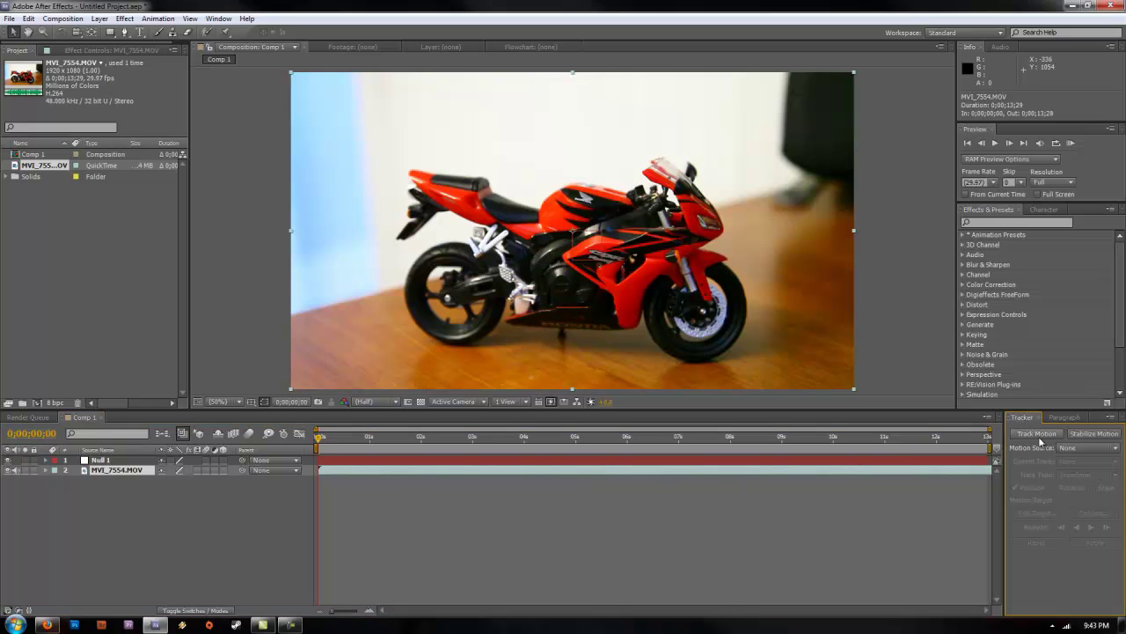
pyautogui.click(1038, 434)
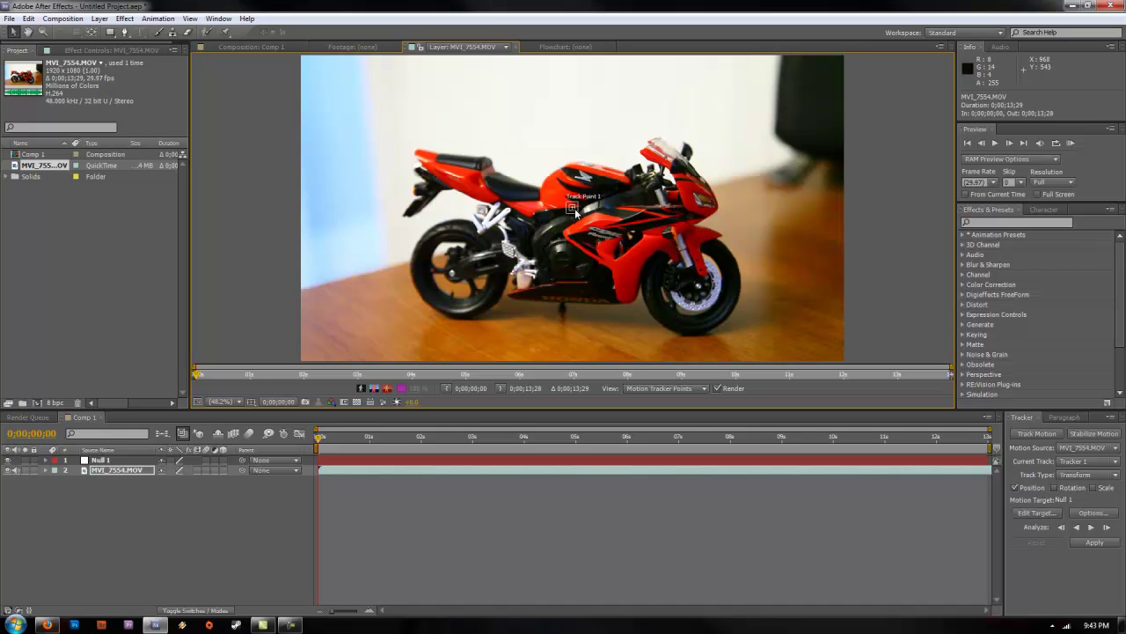
# Place Track Point 1 on a high-contrast spot on the fairing and analyze forward.
pyautogui.moveTo(575, 210); pyautogui.dragTo(577, 212)
pyautogui.moveTo(573, 207)
pyautogui.mouseDown()
pyautogui.moveTo(607, 253)
pyautogui.moveTo(600, 245)
pyautogui.mouseUp()
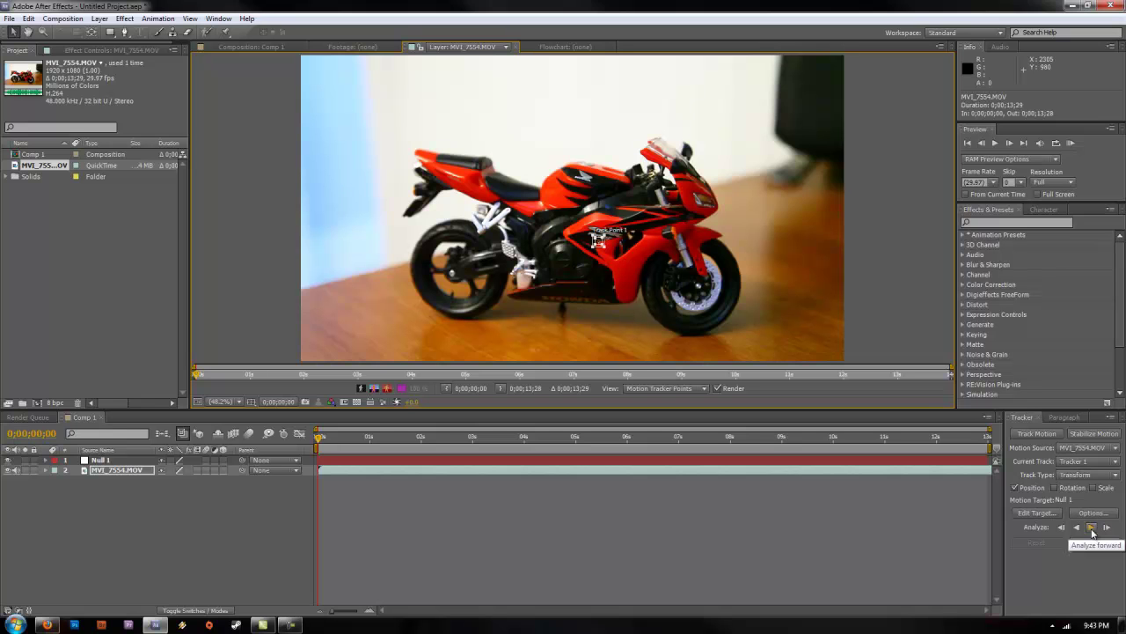
pyautogui.click(1092, 527)
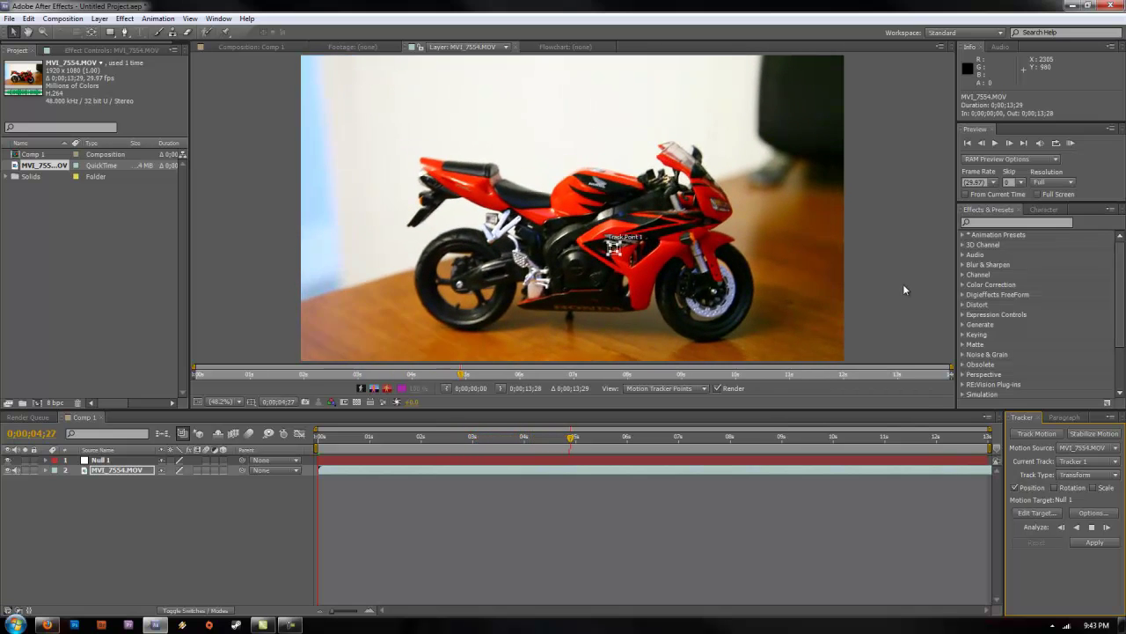
# Stop the analysis, target Null 1, and apply the tracked motion in X and Y.
pyautogui.click(1094, 528)
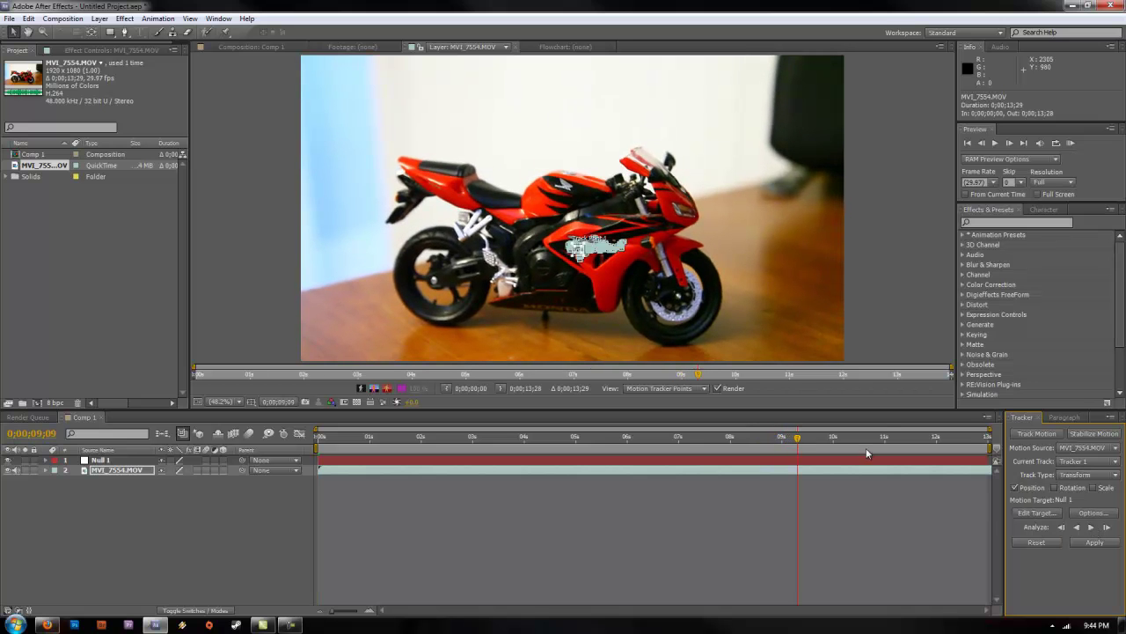
pyautogui.click(1032, 513)
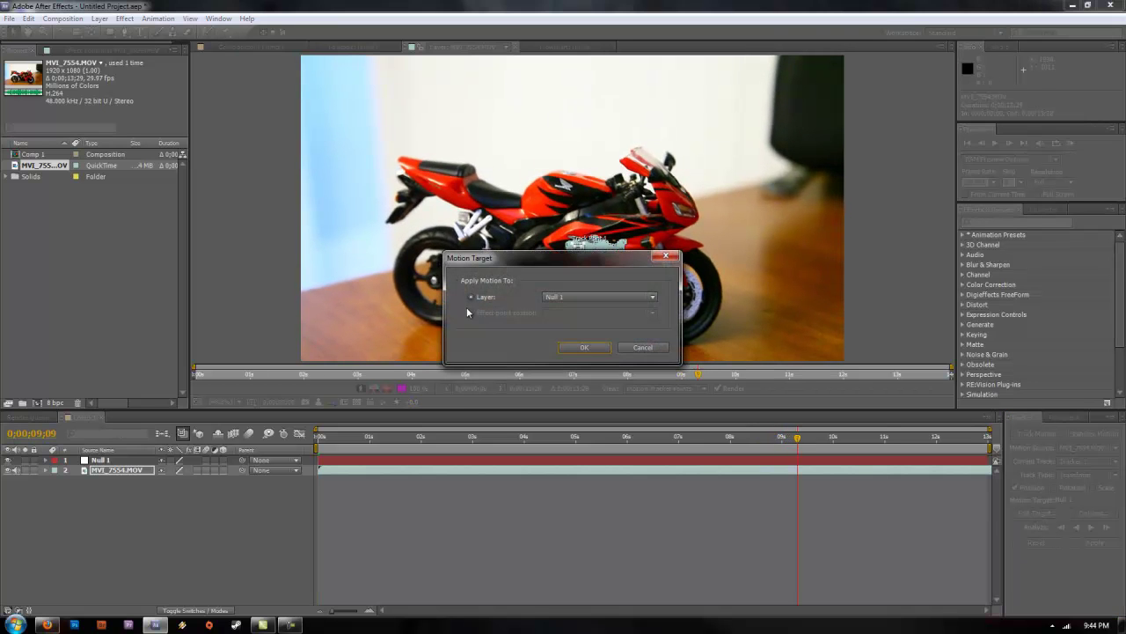
pyautogui.click(581, 348)
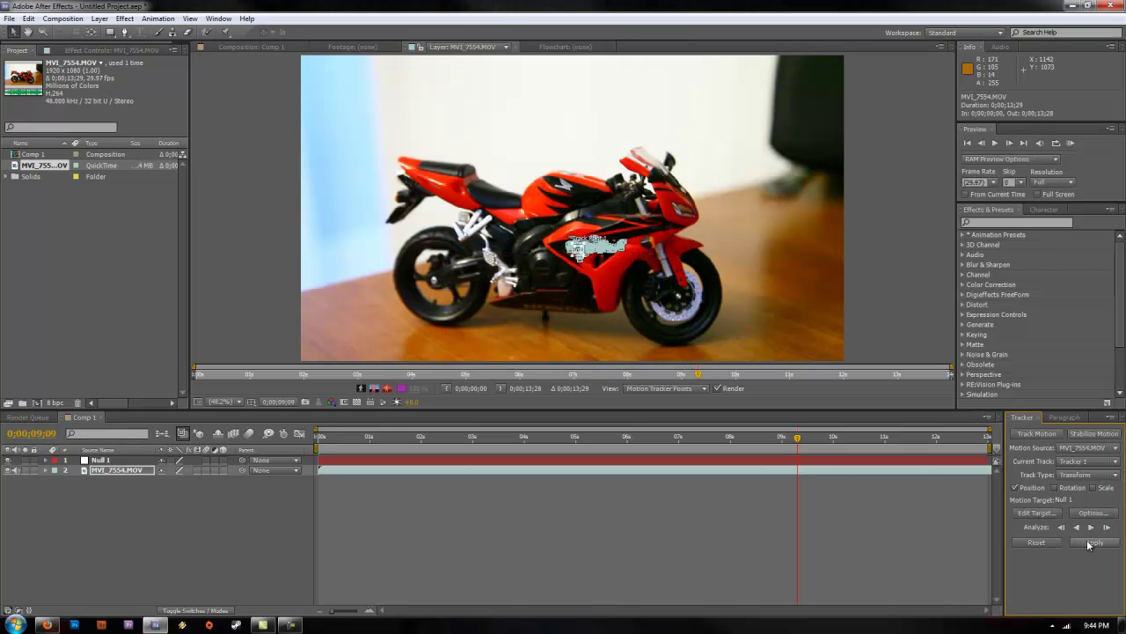
pyautogui.click(1091, 543)
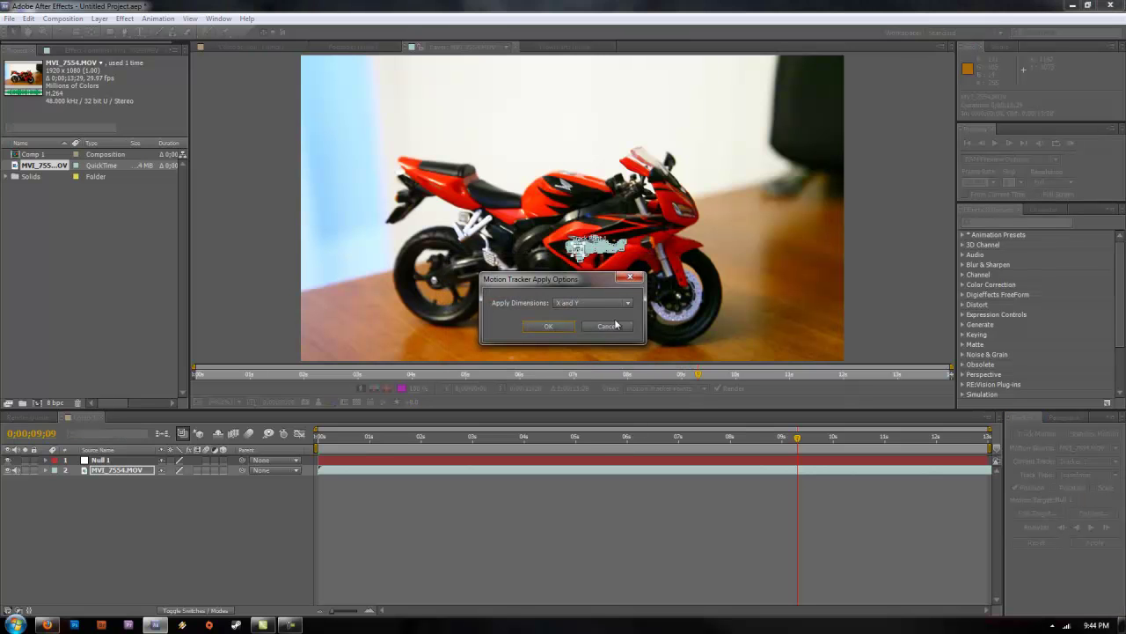
pyautogui.click(549, 326)
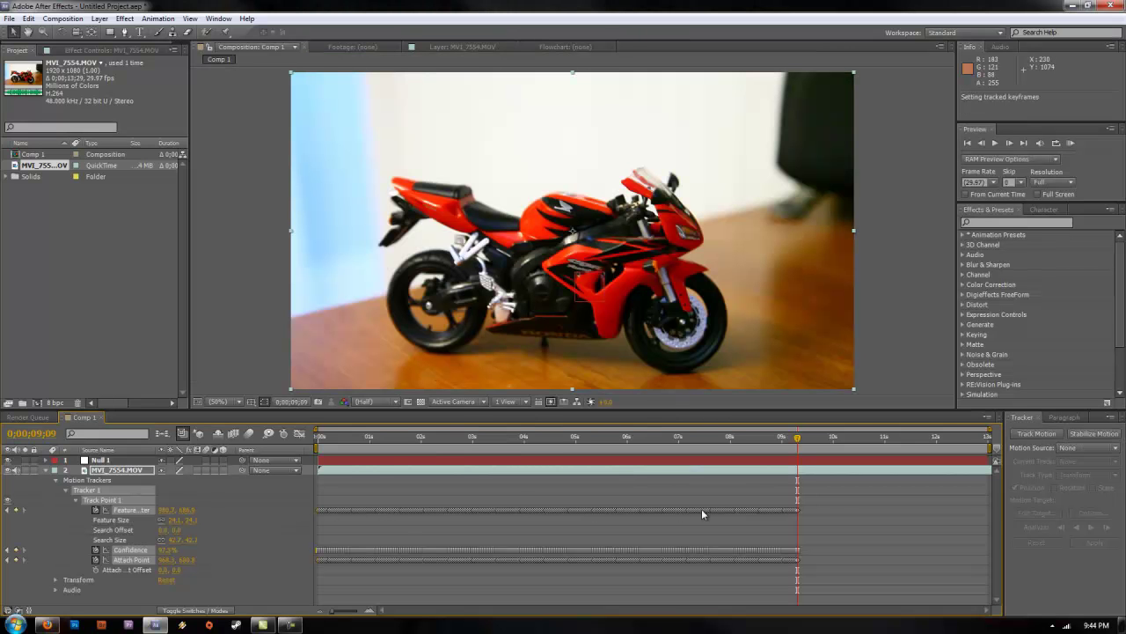
pyautogui.click(47, 471)
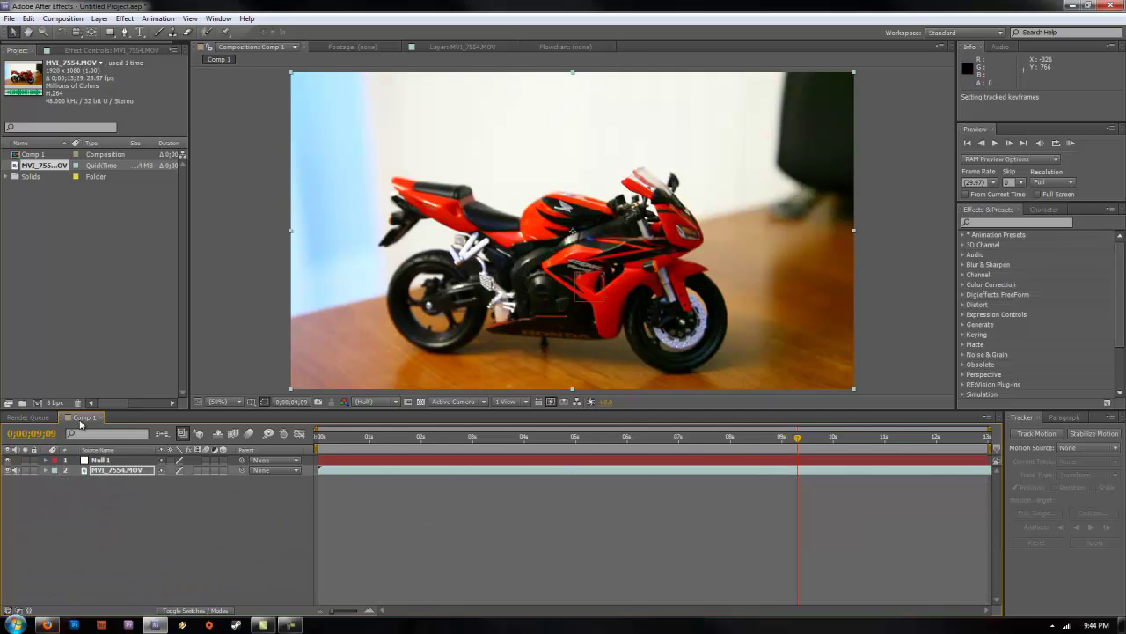
# Create a new text layer reading CBR1000RR.
pyautogui.rightClick(174, 528)
pyautogui.moveTo(255, 414)
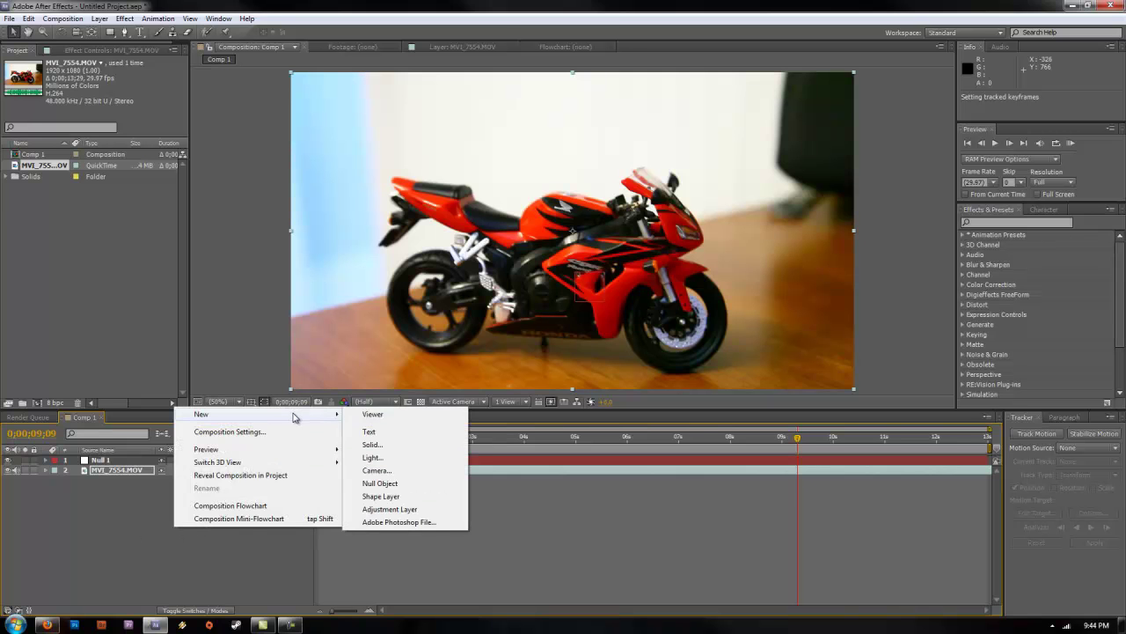
pyautogui.click(370, 431)
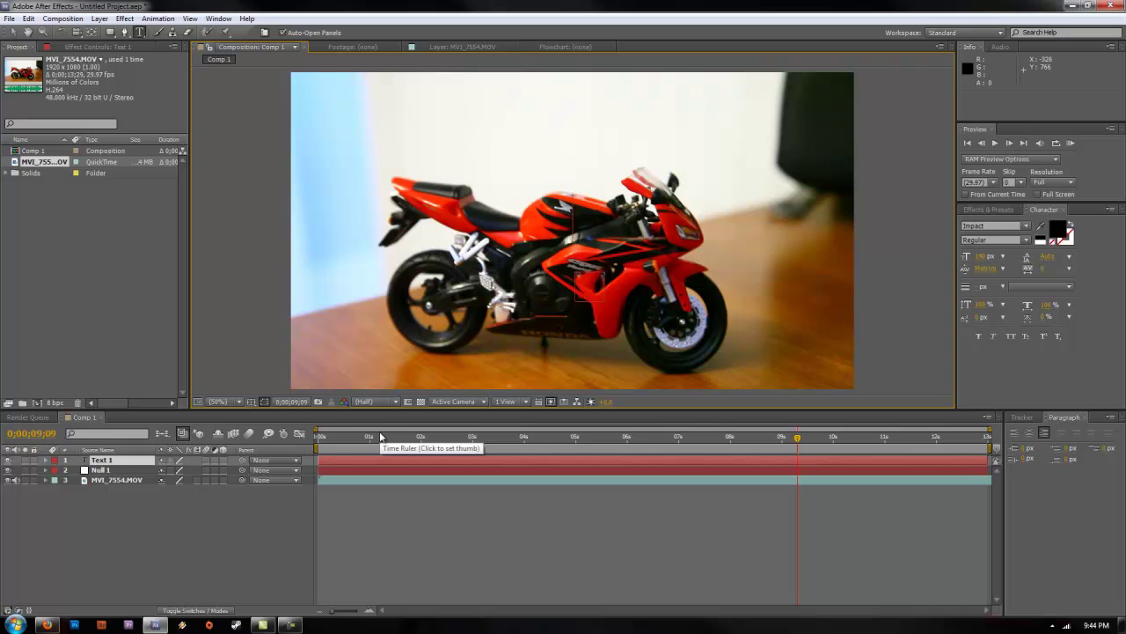
pyautogui.write('CBR10')
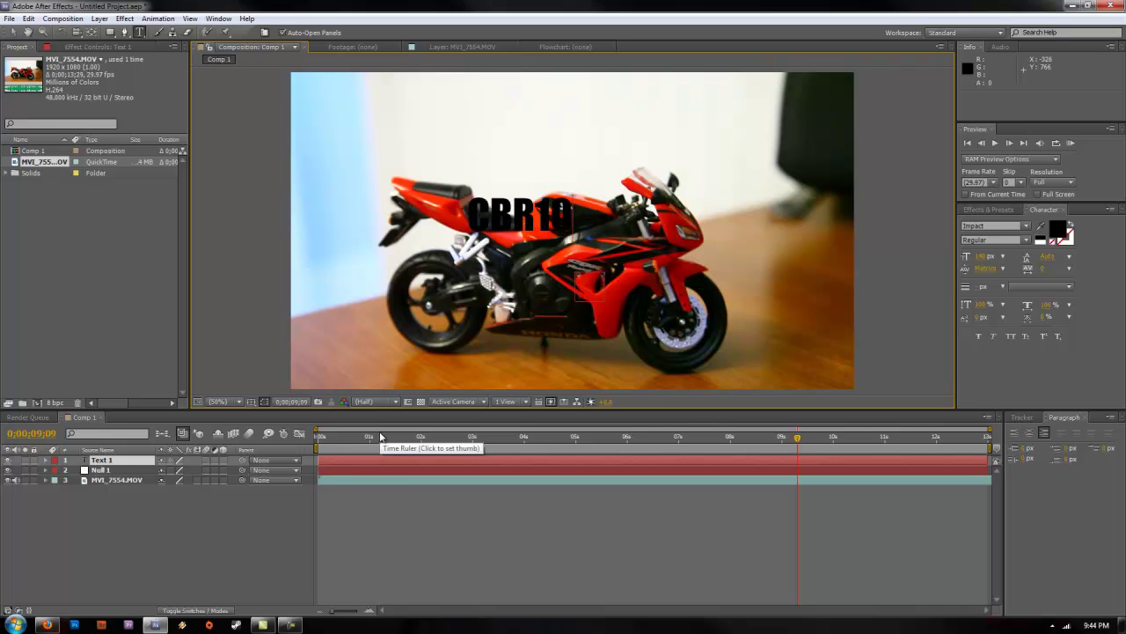
pyautogui.write('00RR')
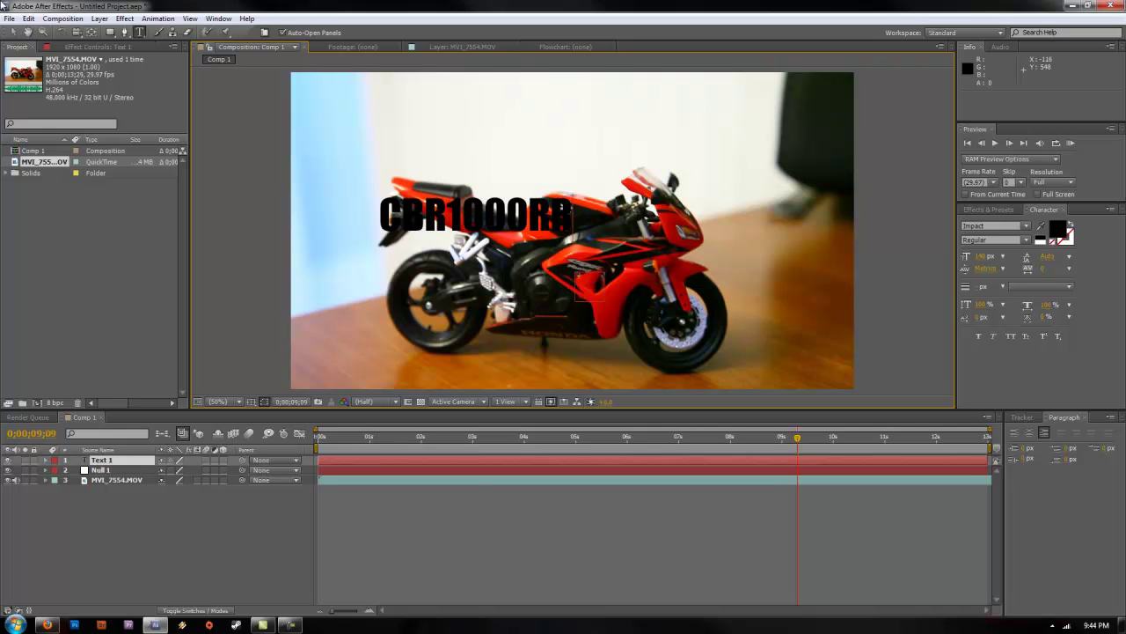
pyautogui.click(13, 32)
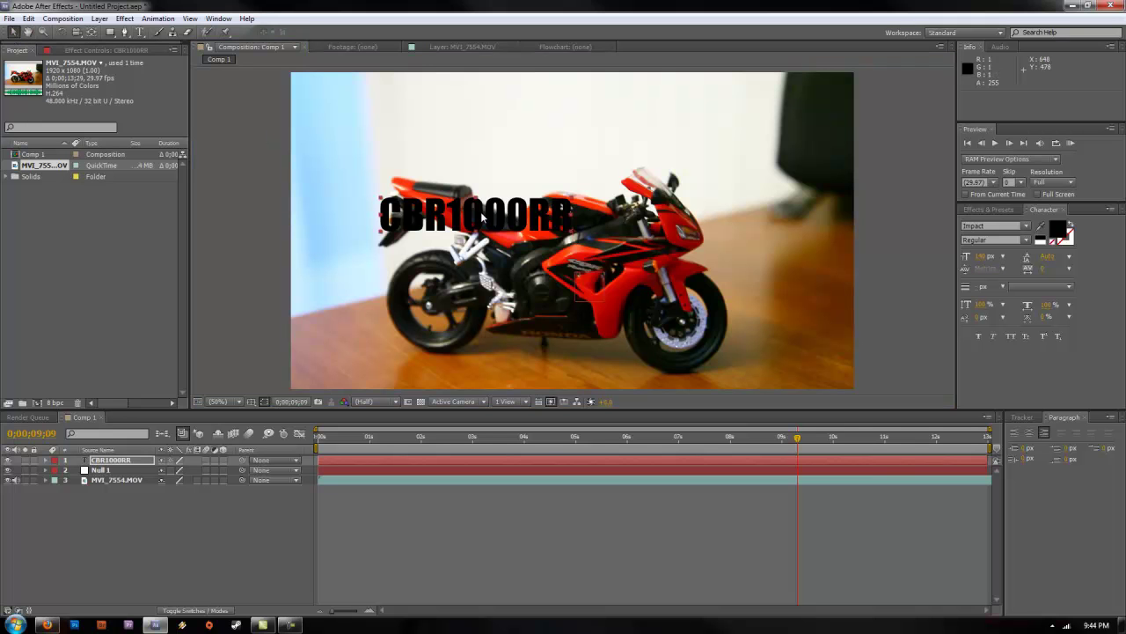
# Position the CBR1000RR text up-right above the motorcycle on the first frame.
pyautogui.moveTo(482, 218)
pyautogui.mouseDown()
pyautogui.moveTo(501, 161)
pyautogui.moveTo(518, 156)
pyautogui.mouseUp()
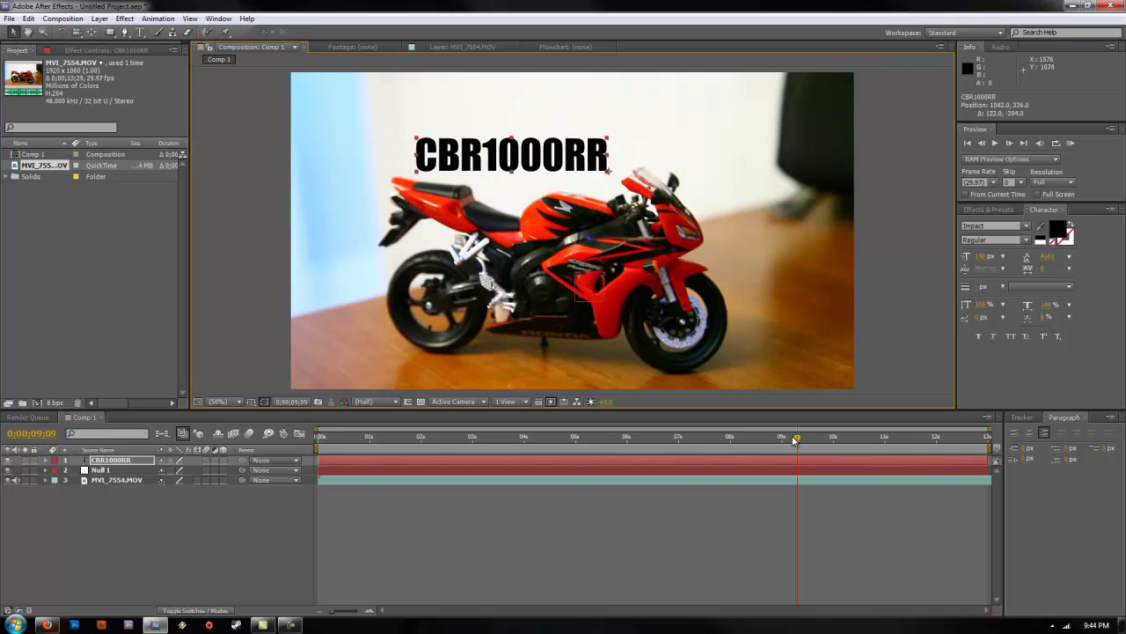
pyautogui.moveTo(798, 440); pyautogui.dragTo(319, 438)
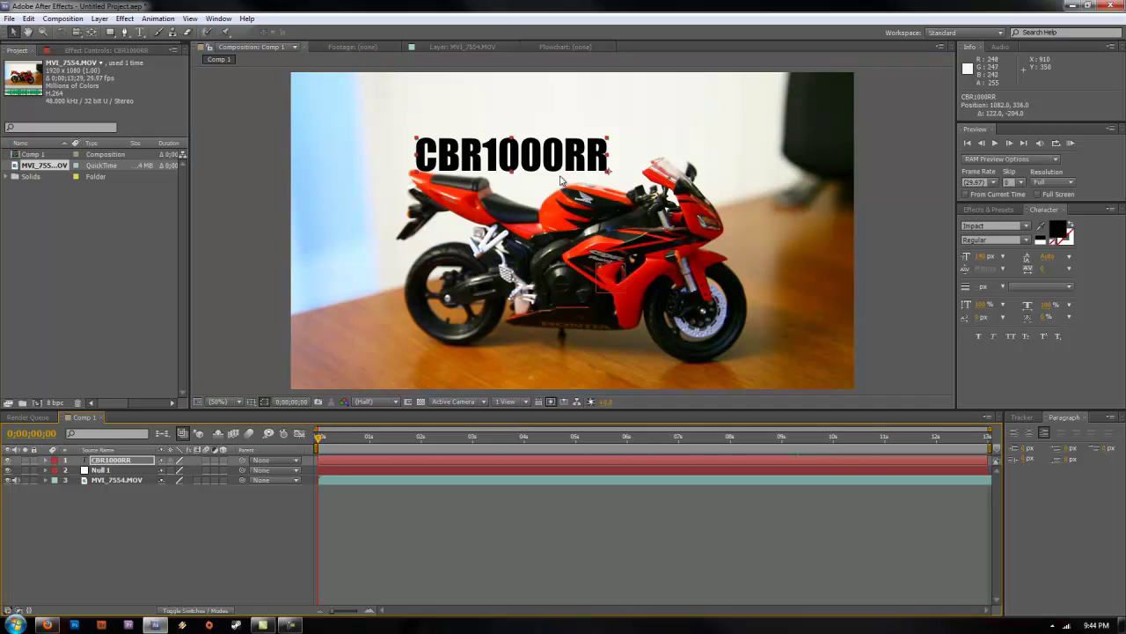
pyautogui.moveTo(538, 155); pyautogui.dragTo(554, 144)
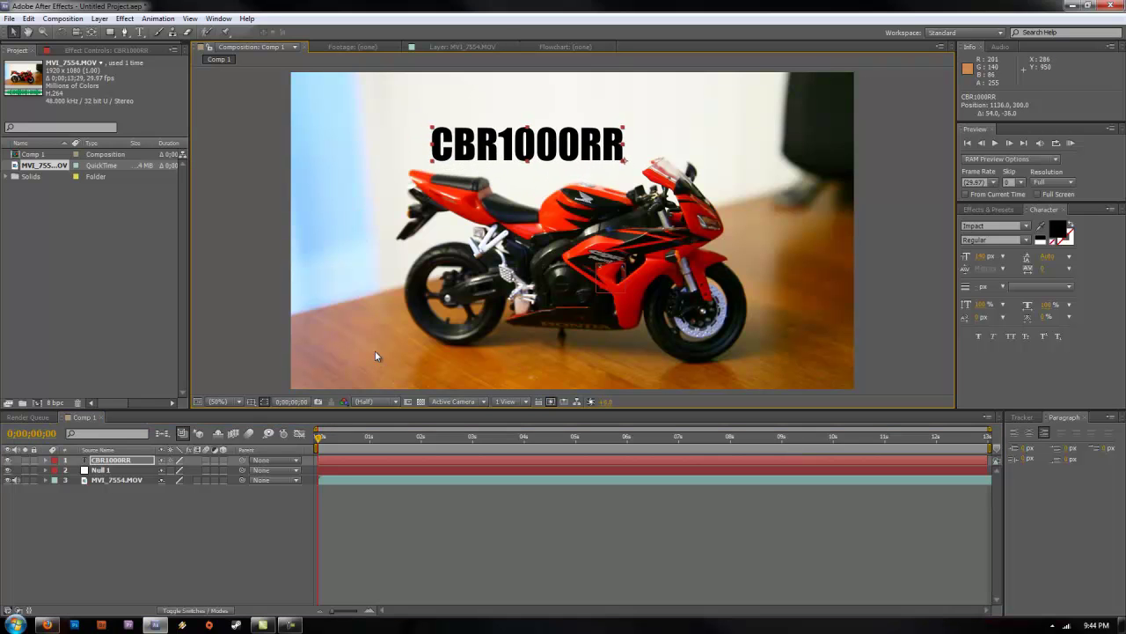
# Make the CBR1000RR text a 3D layer parented to Null 1.
pyautogui.click(223, 459)
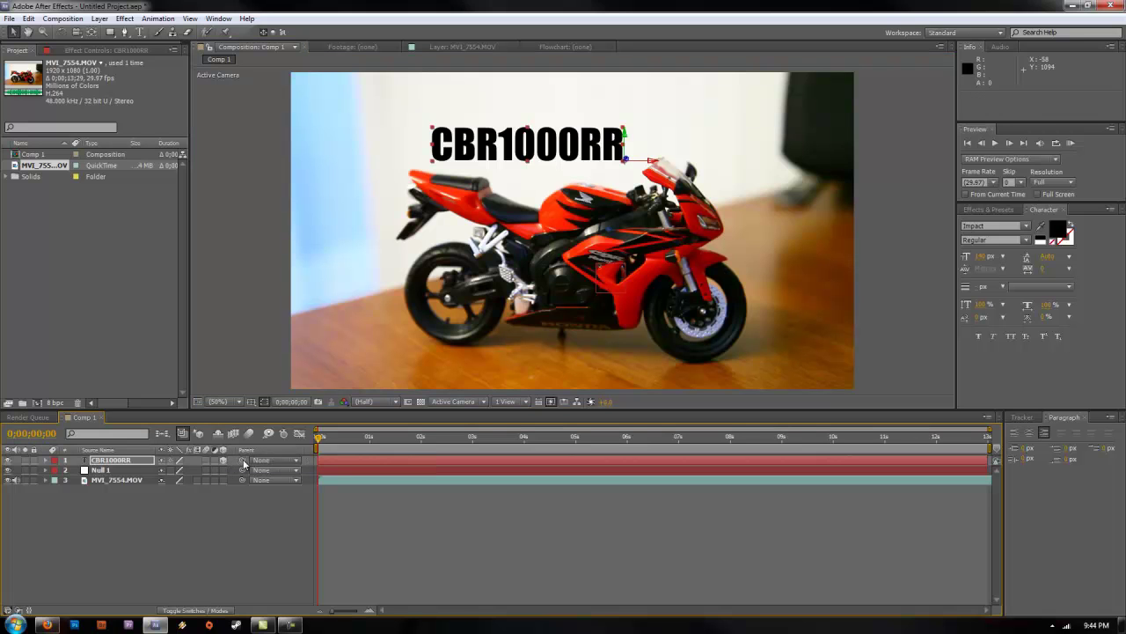
pyautogui.moveTo(243, 461); pyautogui.dragTo(102, 470)
pyautogui.click(295, 460)
pyautogui.click(290, 503)
# Preview the tracked text and trim its out point to just after nine seconds.
pyautogui.click(996, 143)
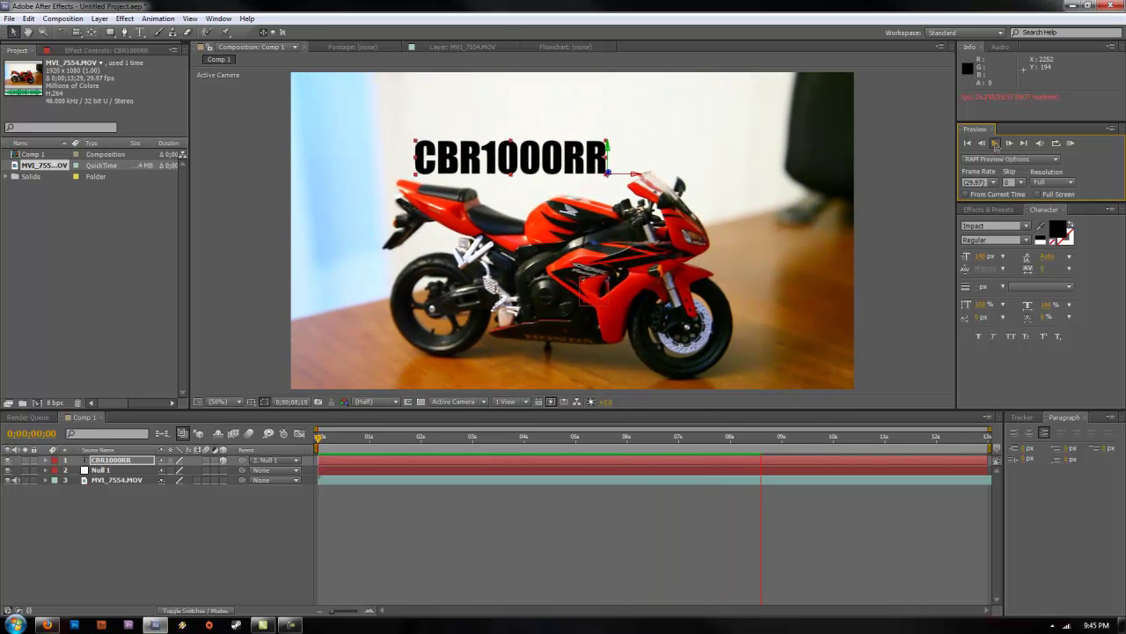
pyautogui.press('space')
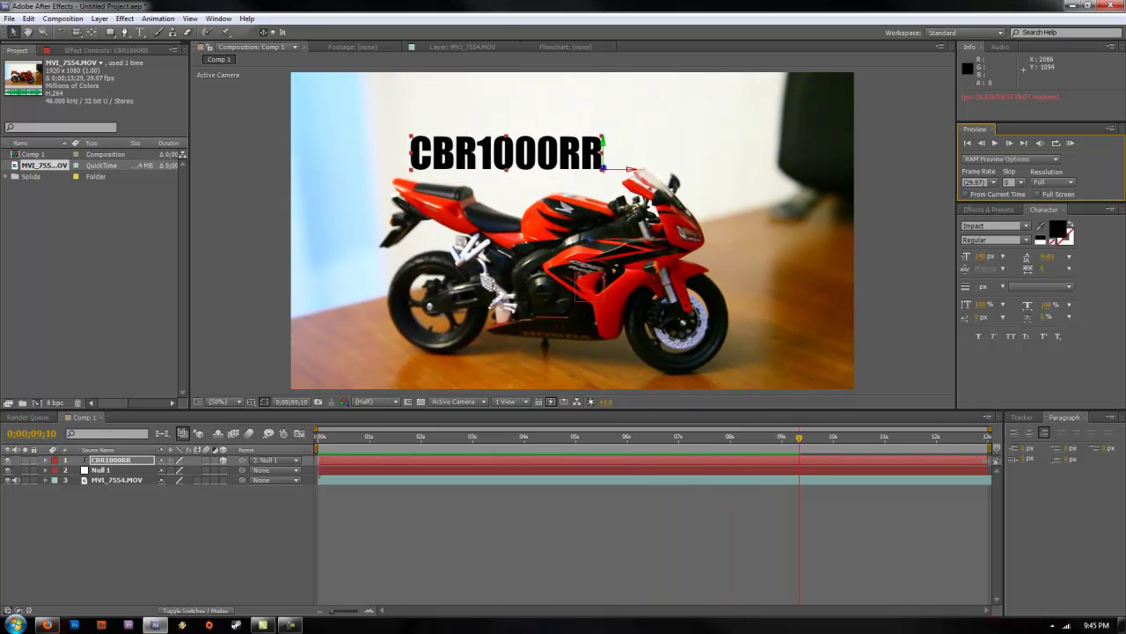
pyautogui.moveTo(801, 439)
pyautogui.mouseDown()
pyautogui.moveTo(913, 422)
pyautogui.moveTo(779, 424)
pyautogui.moveTo(832, 425)
pyautogui.moveTo(797, 425)
pyautogui.mouseUp()
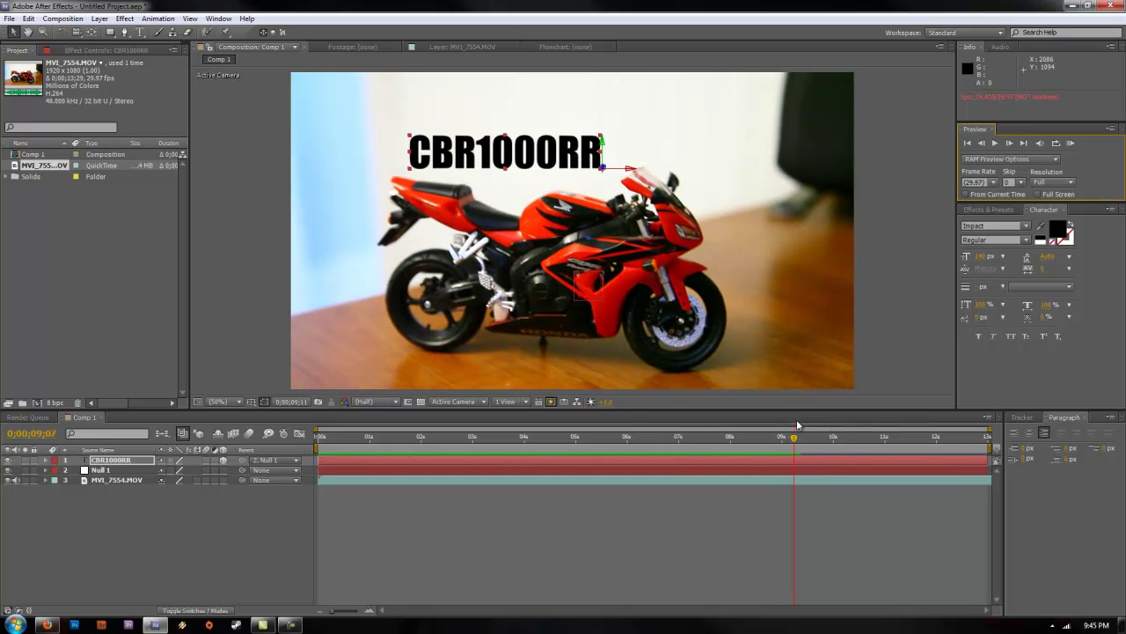
pyautogui.moveTo(990, 459)
pyautogui.mouseDown()
pyautogui.moveTo(793, 459)
pyautogui.moveTo(781, 444)
pyautogui.moveTo(318, 444)
pyautogui.mouseUp()
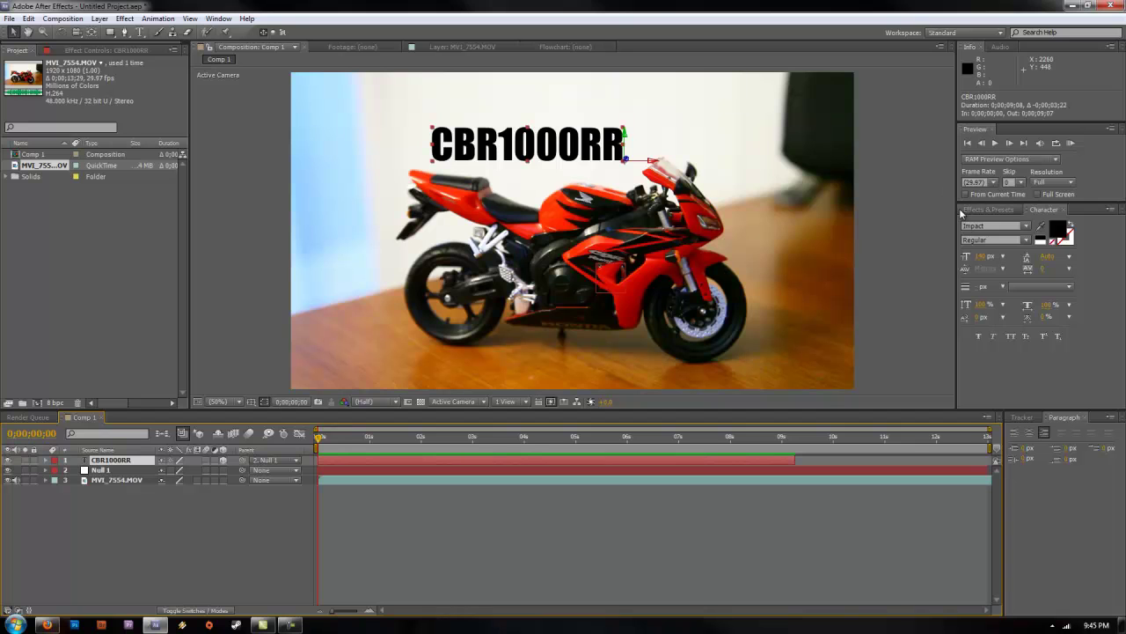
# Apply the 3D Flip In Rotate X preset to CBR1000RR and preview it.
pyautogui.click(988, 209)
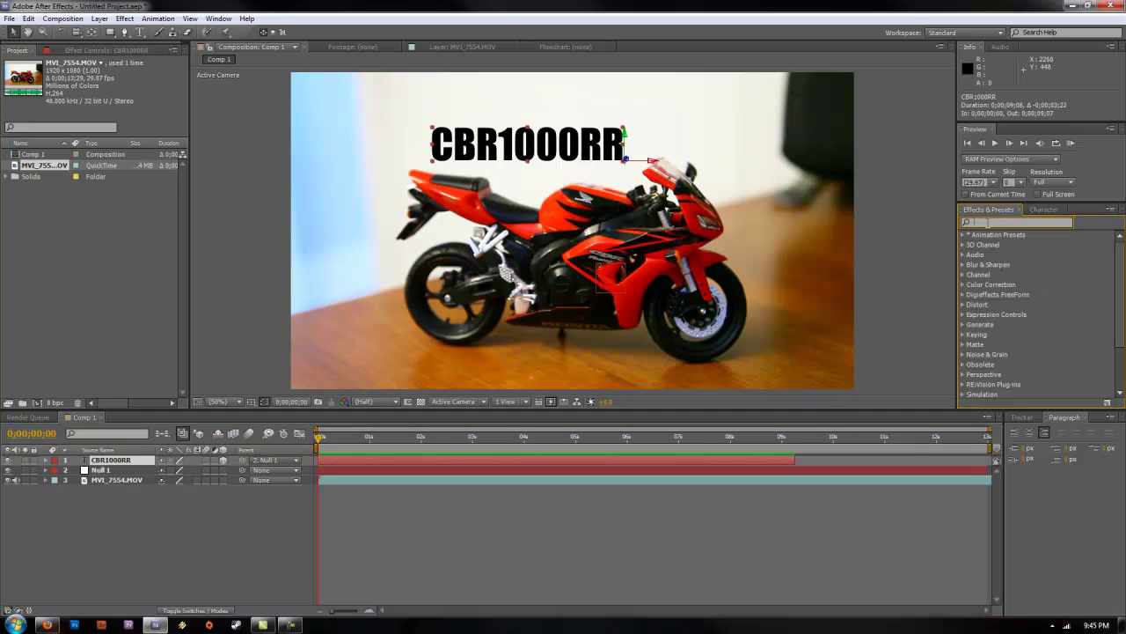
pyautogui.write('3d')
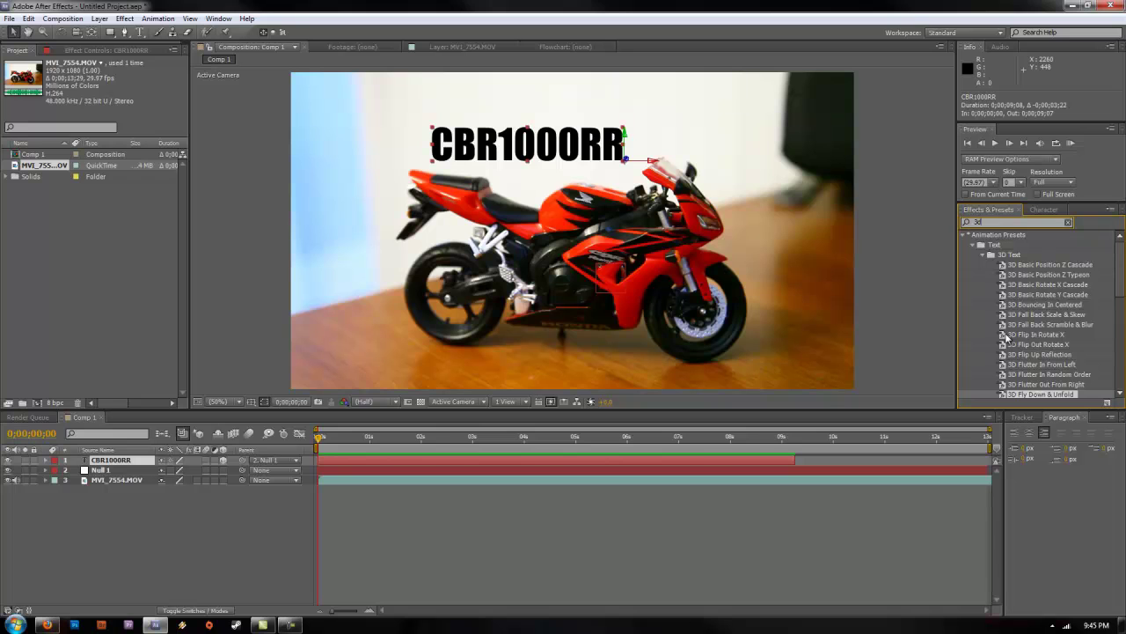
pyautogui.moveTo(1005, 337); pyautogui.dragTo(320, 464)
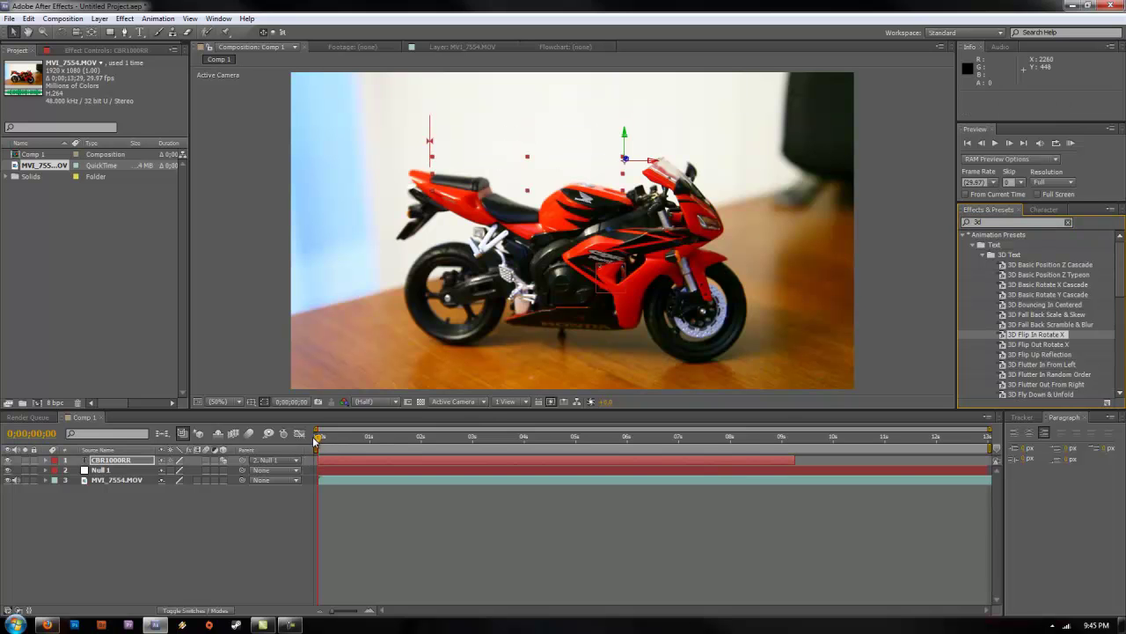
pyautogui.click(995, 142)
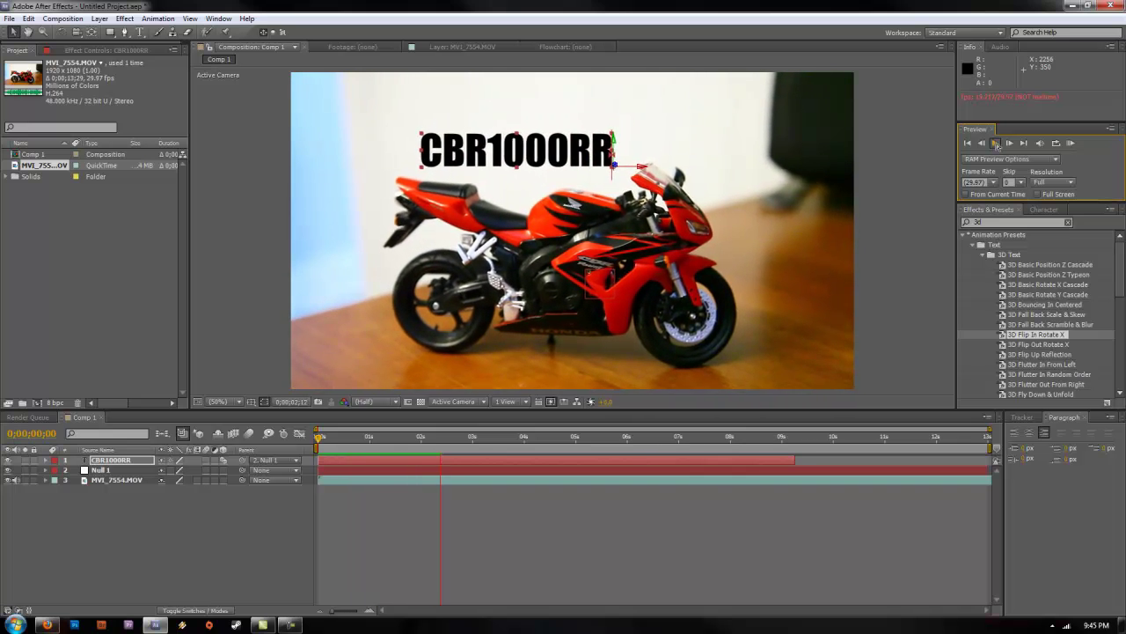
pyautogui.press('space')
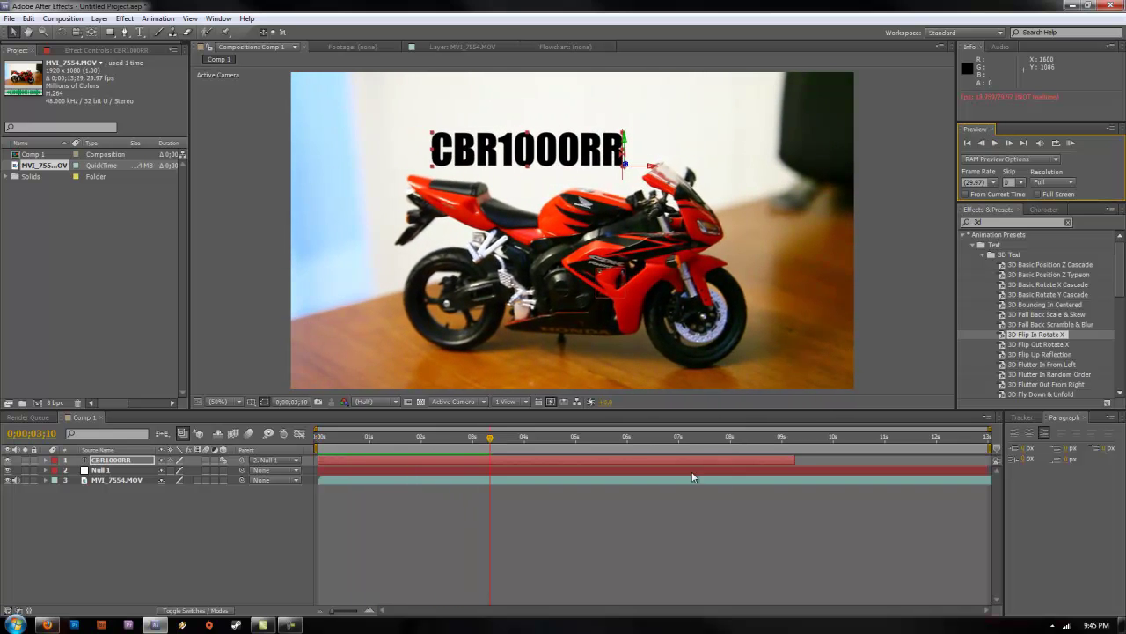
# Apply 3D Flip Out Rotate X to CBR1000RR at about 7;26, then return to 0:00.
pyautogui.moveTo(536, 438); pyautogui.dragTo(724, 438)
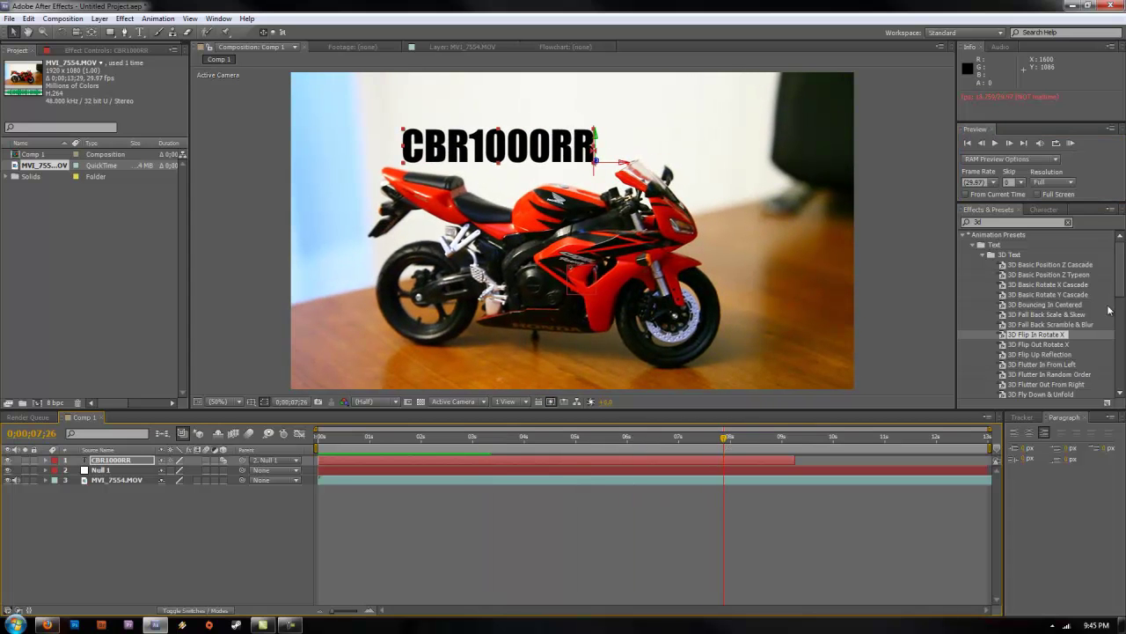
pyautogui.click(1046, 345)
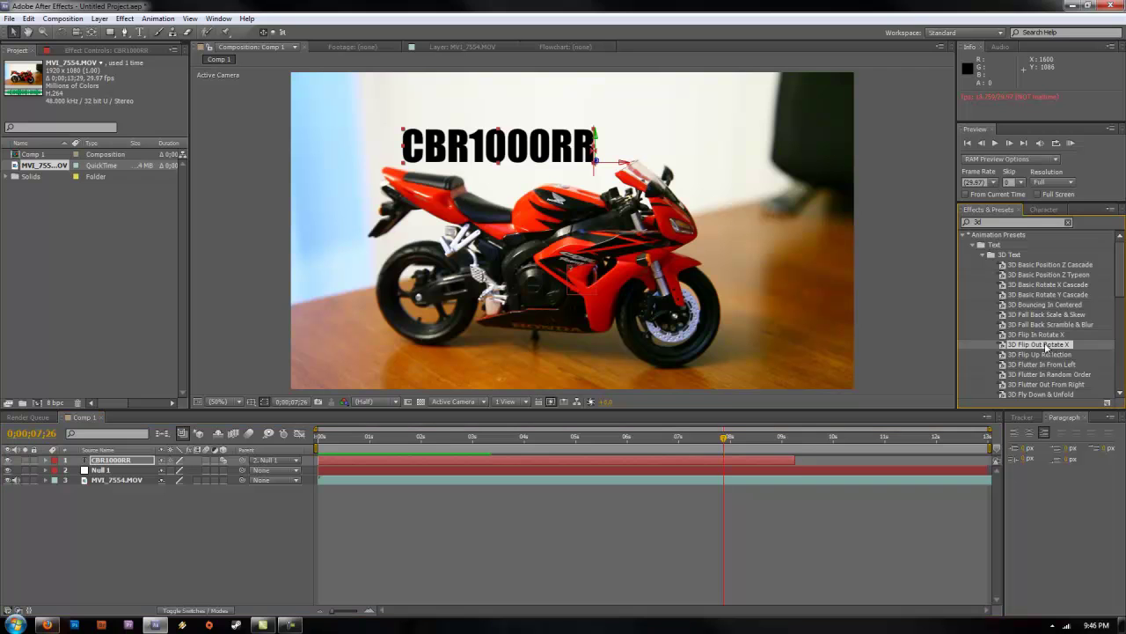
pyautogui.moveTo(1004, 351); pyautogui.dragTo(729, 464)
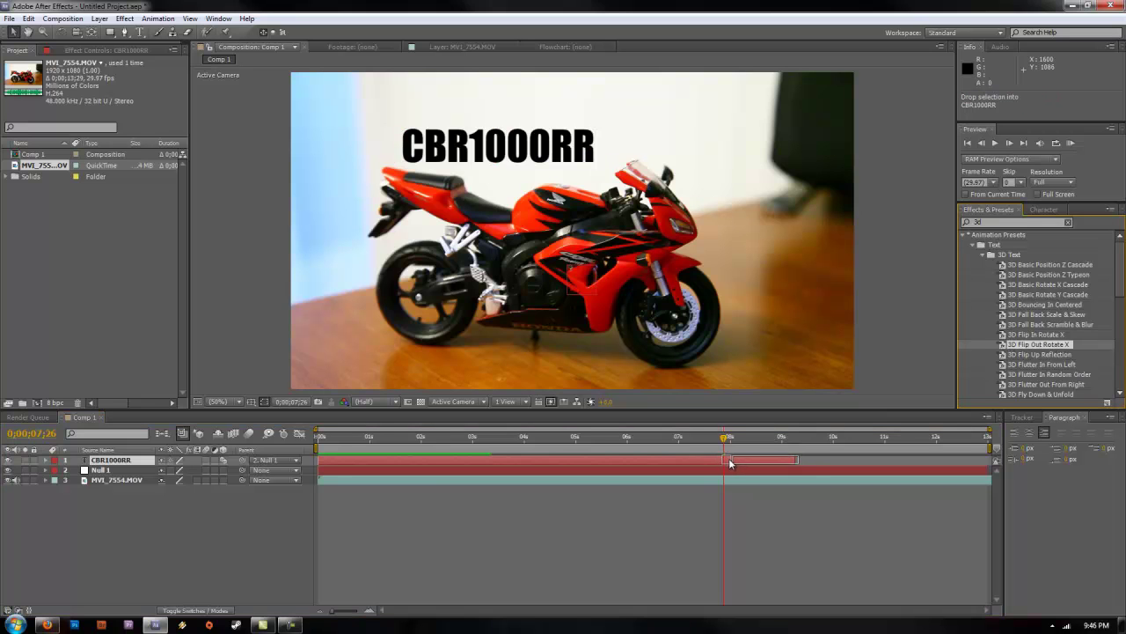
pyautogui.moveTo(729, 464); pyautogui.dragTo(731, 439)
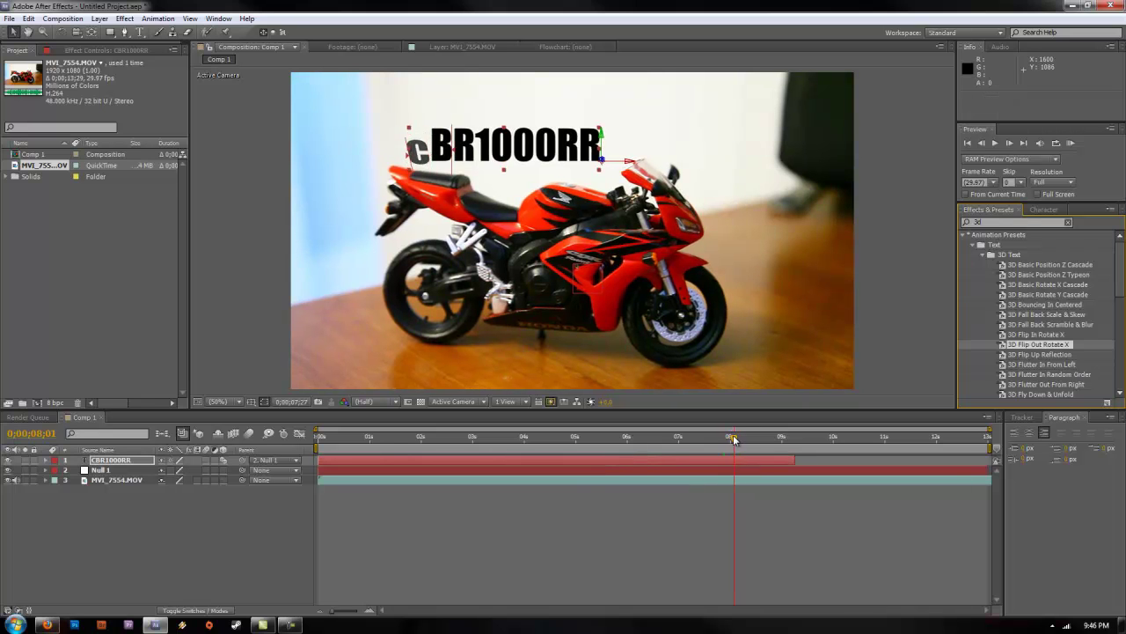
pyautogui.moveTo(734, 439); pyautogui.dragTo(317, 437)
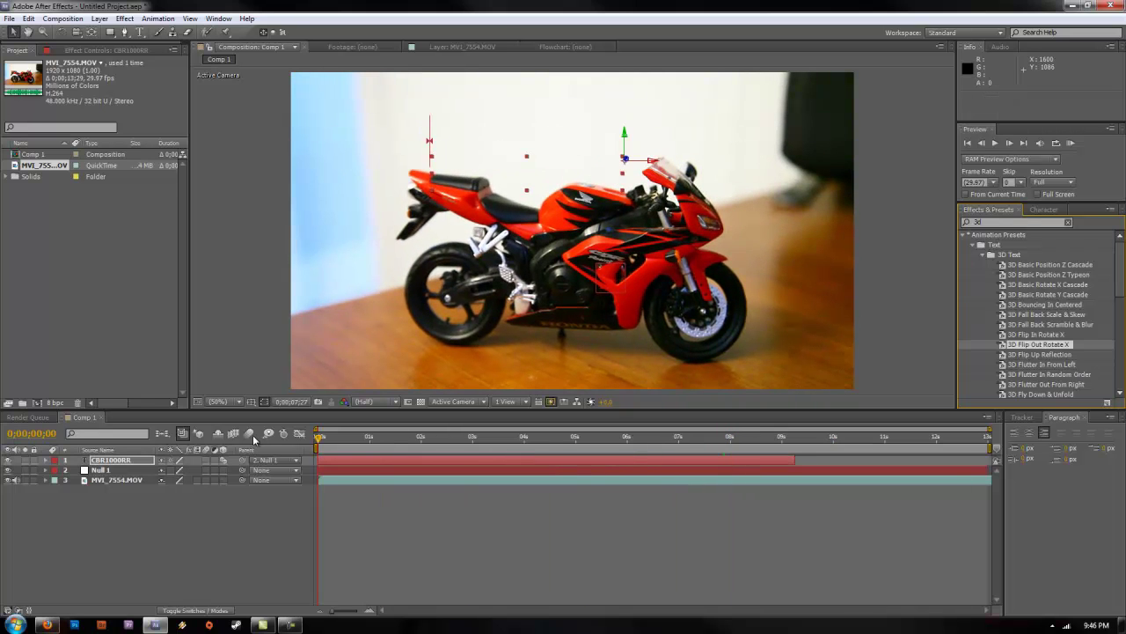
pyautogui.click(995, 143)
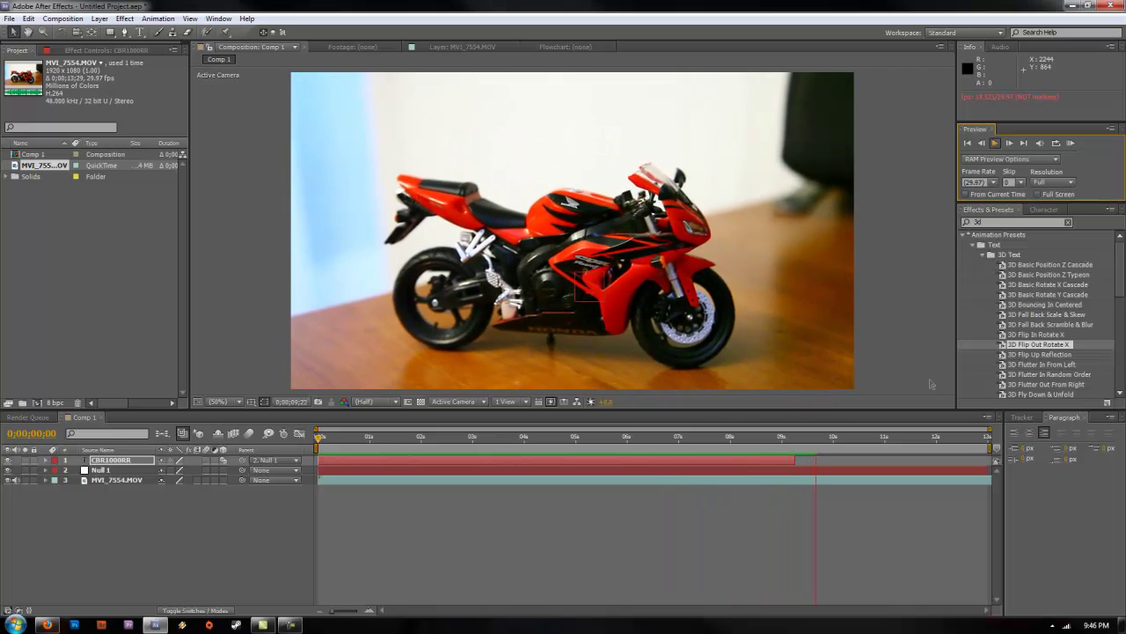
pyautogui.click(976, 181)
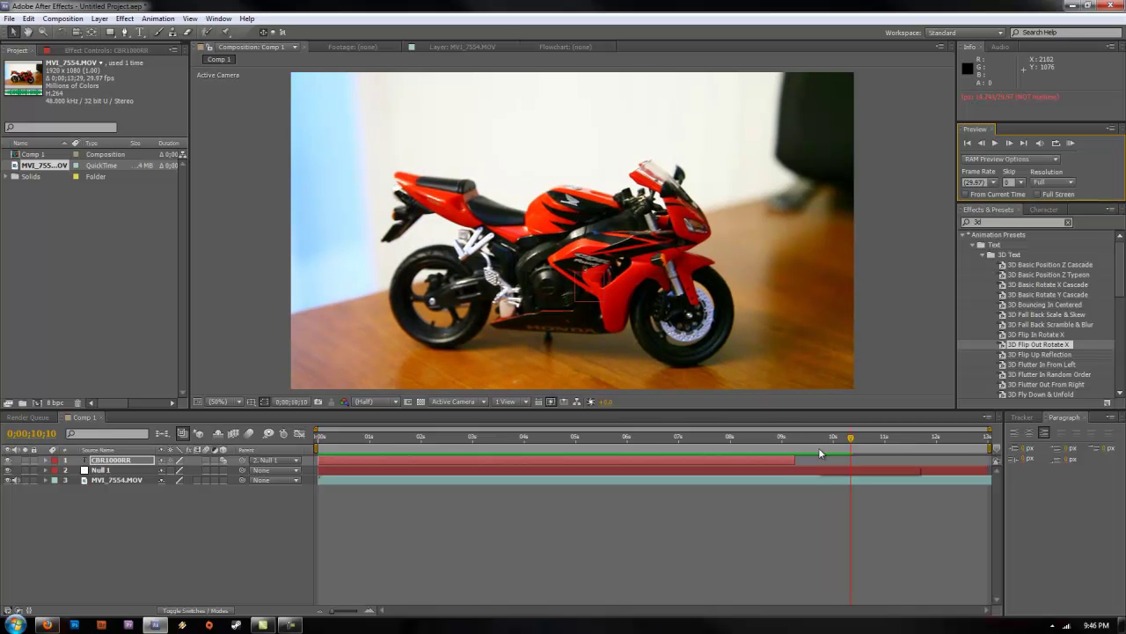
pyautogui.moveTo(850, 437)
pyautogui.mouseDown()
pyautogui.moveTo(364, 440)
pyautogui.moveTo(375, 460)
pyautogui.moveTo(790, 477)
pyautogui.moveTo(322, 479)
pyautogui.moveTo(463, 480)
pyautogui.mouseUp()
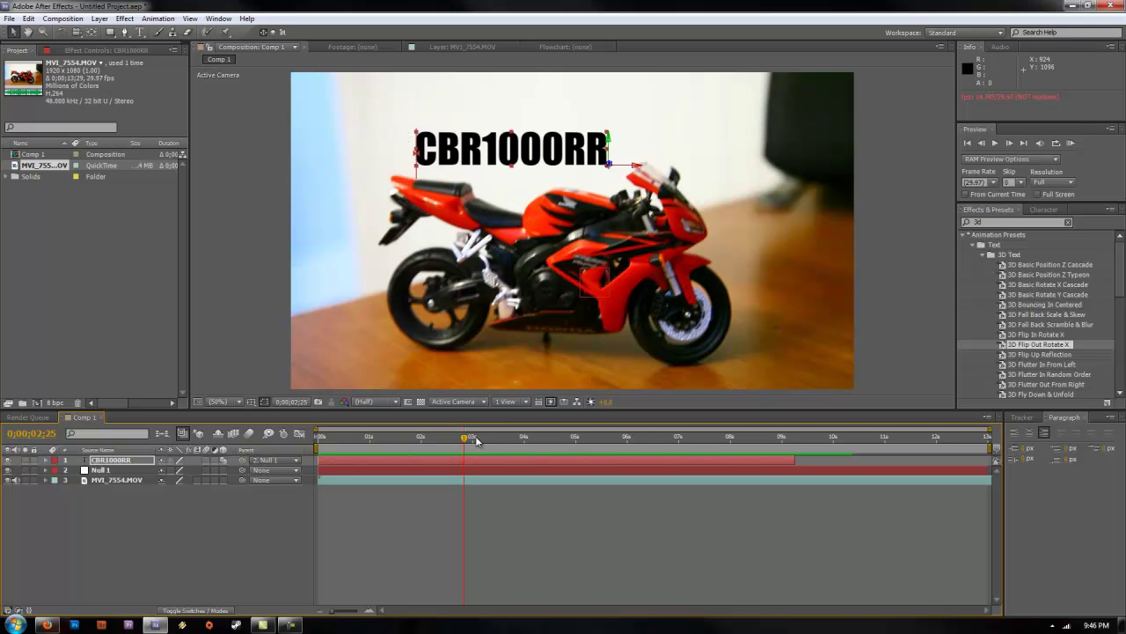
pyautogui.moveTo(465, 442)
pyautogui.mouseDown()
pyautogui.moveTo(644, 452)
pyautogui.moveTo(368, 461)
pyautogui.moveTo(714, 459)
pyautogui.mouseUp()
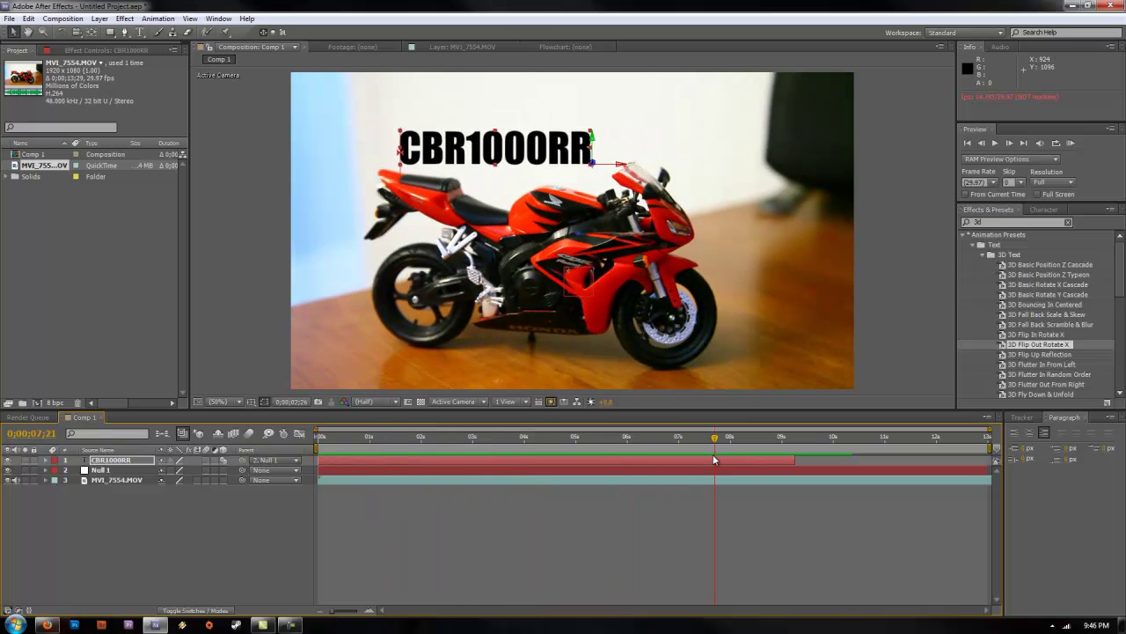